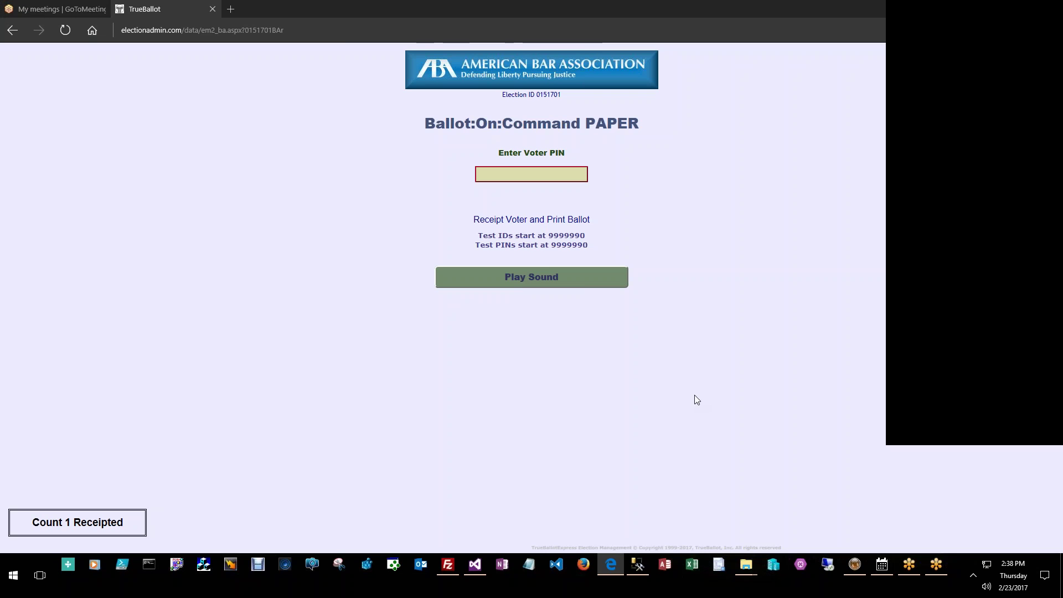
Show the page address, then shrink the Edge window and restore it to full screen
{"action": "key", "text": "ctrl+l"}
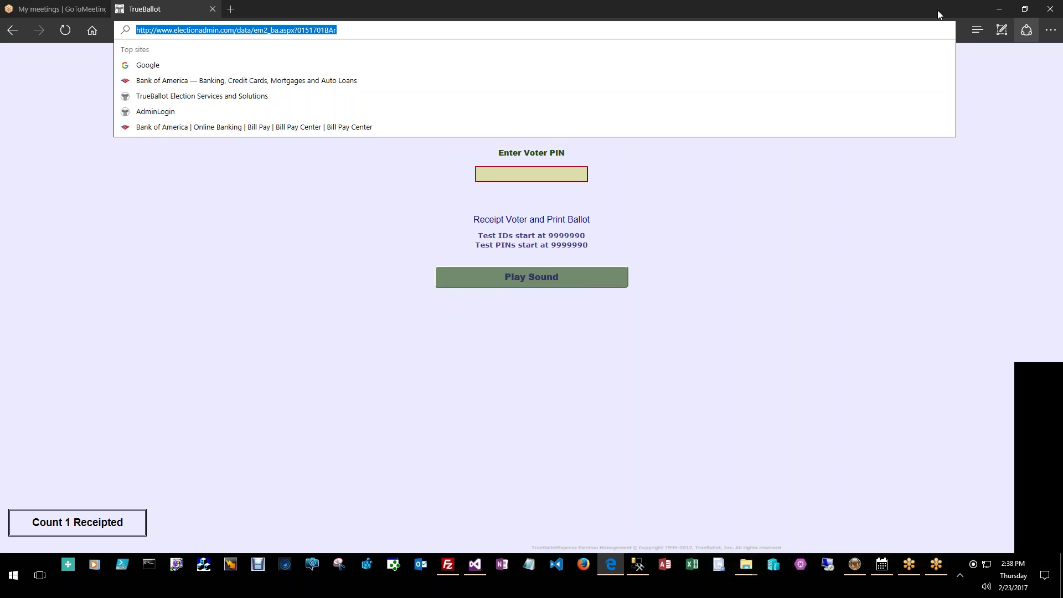
{"action": "key", "text": "Escape"}
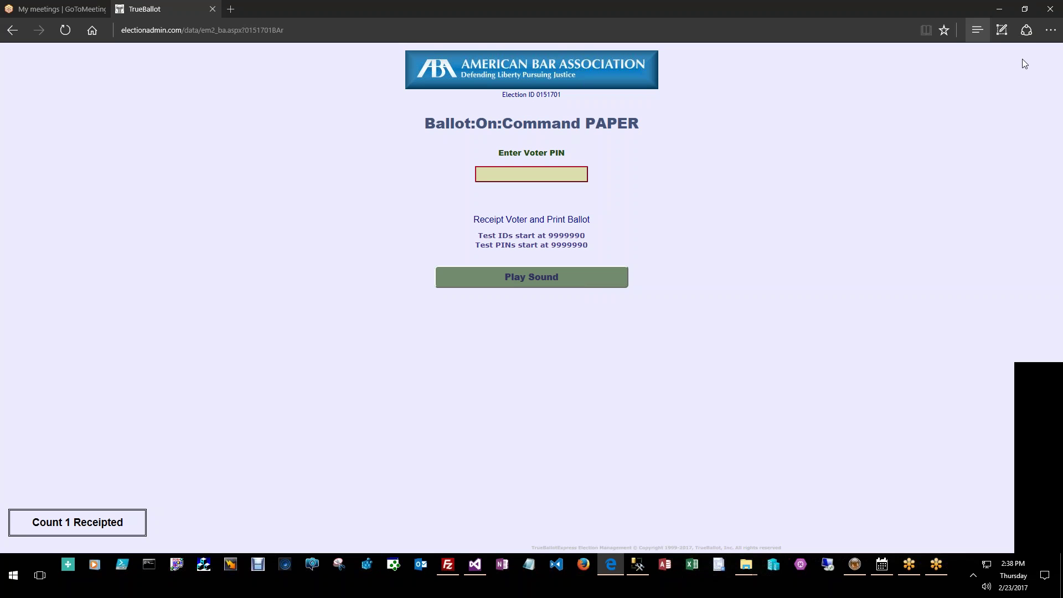
{"action": "left_click", "coordinate": [1025, 9]}
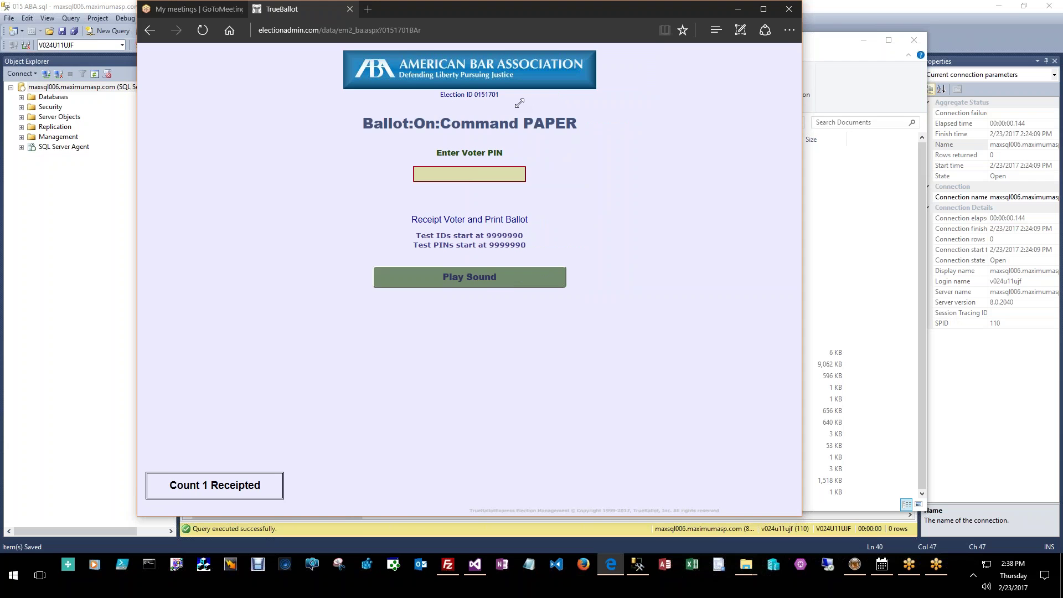
{"action": "left_click_drag", "start_coordinate": [519, 103], "coordinate": [833, 2]}
{"action": "left_click_drag", "start_coordinate": [916, 5], "coordinate": [713, 5]}
{"action": "left_click", "coordinate": [647, 8]}
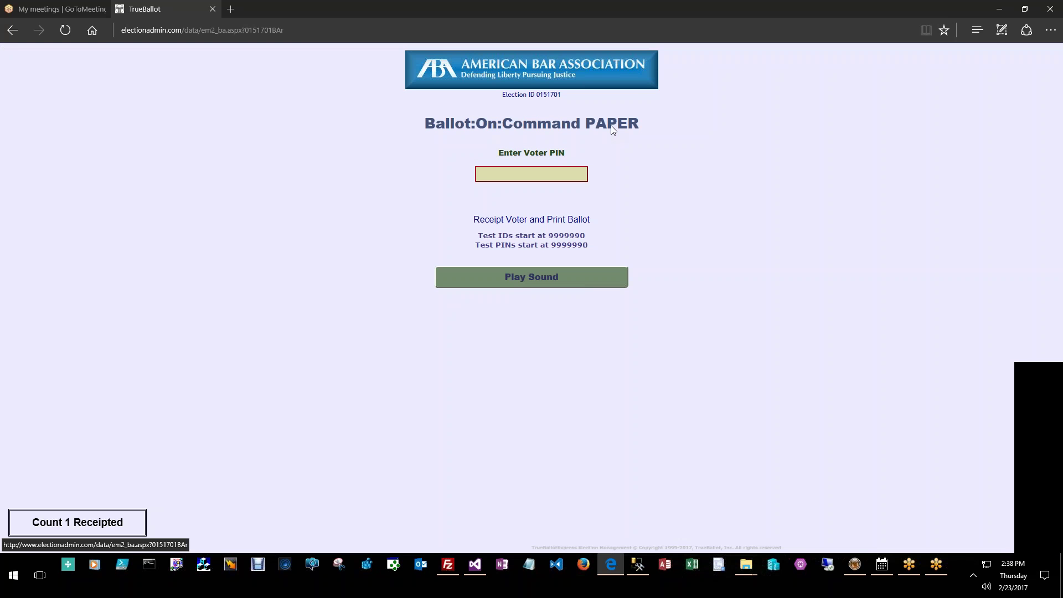
{"action": "mouse_move", "coordinate": [618, 125]}
Look up voter PIN 9999999 on the paper ballot page
{"action": "left_click", "coordinate": [475, 175]}
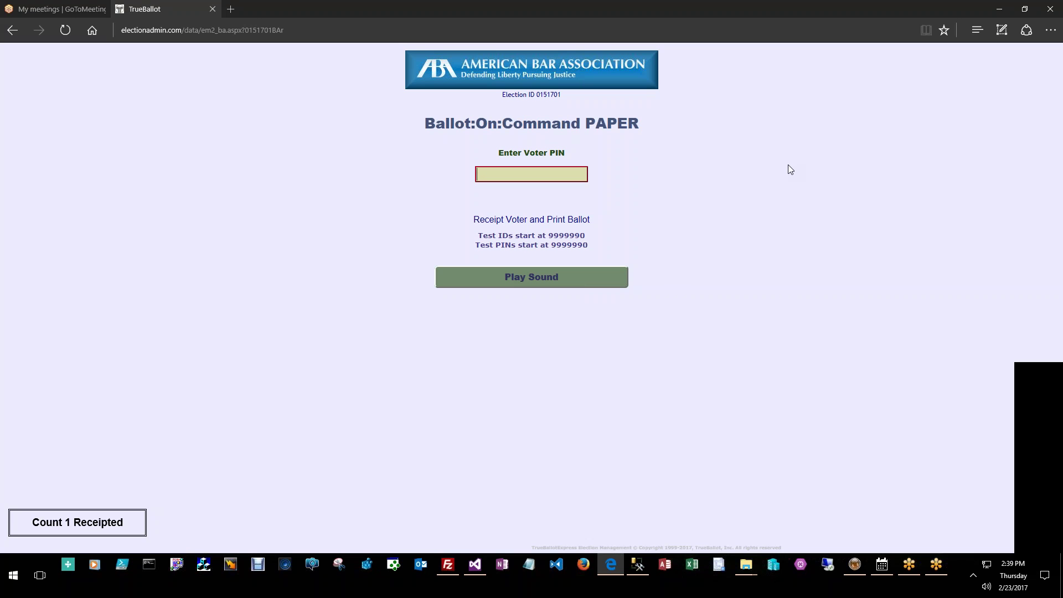
{"action": "type", "text": "9999999"}
{"action": "key", "text": "Return"}
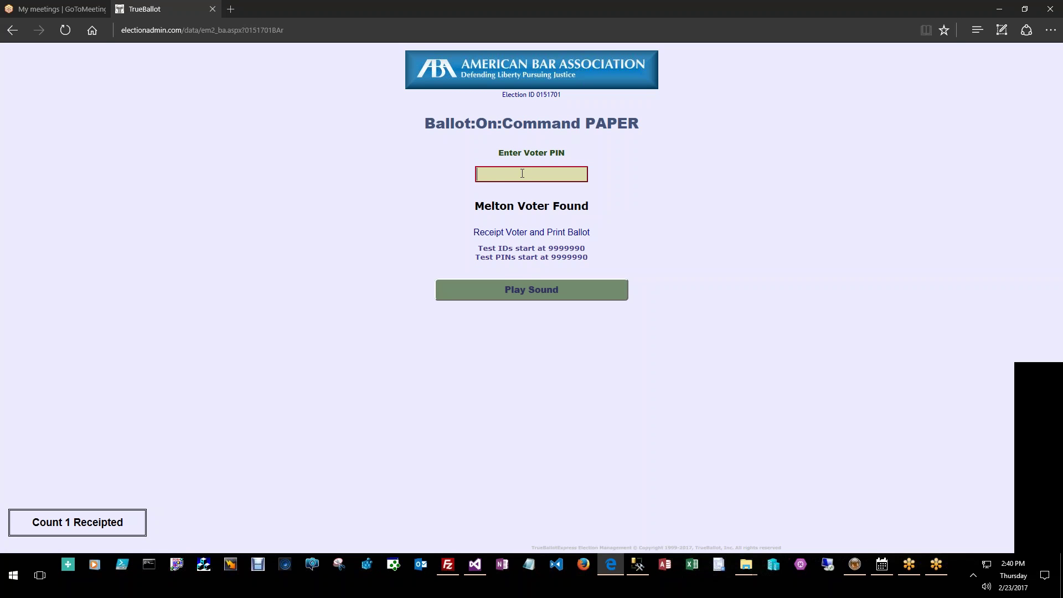
Try PIN 999997, then look up 9999997 and play the voter-found sound
{"action": "key", "text": "Return"}
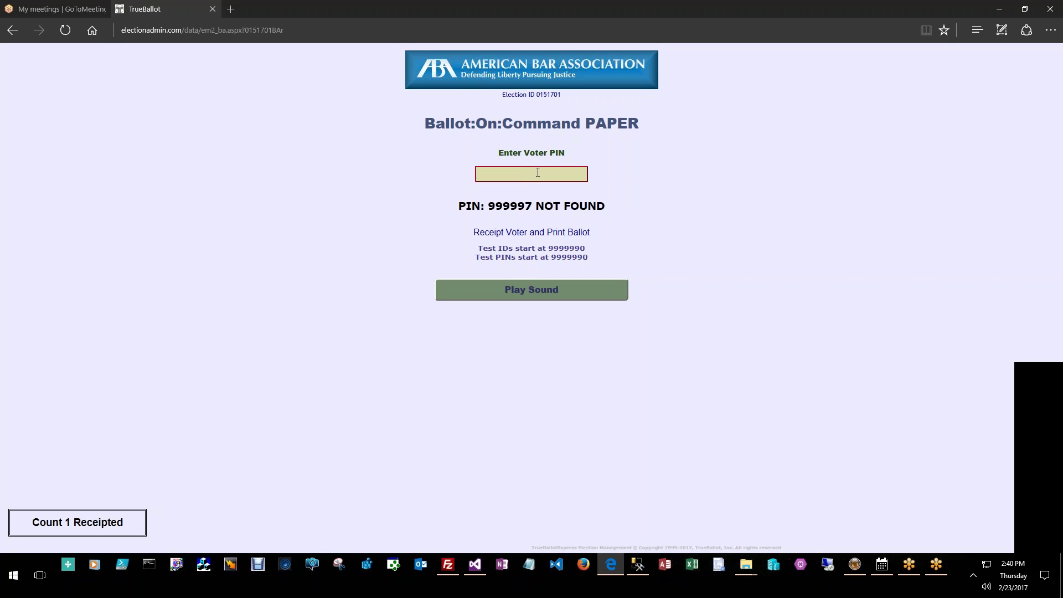
{"action": "key", "text": "Return"}
{"action": "left_click", "coordinate": [548, 287]}
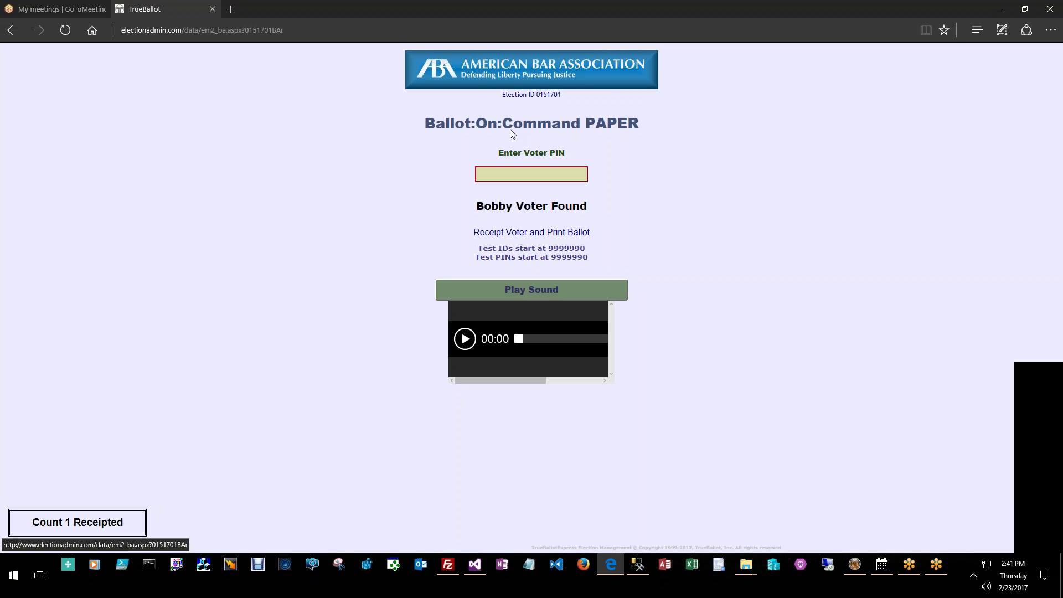
Cycle the page title to Ballot Receipt Entry mode and focus the Voter PIN field
{"action": "mouse_move", "coordinate": [618, 130]}
{"action": "left_click", "coordinate": [598, 126]}
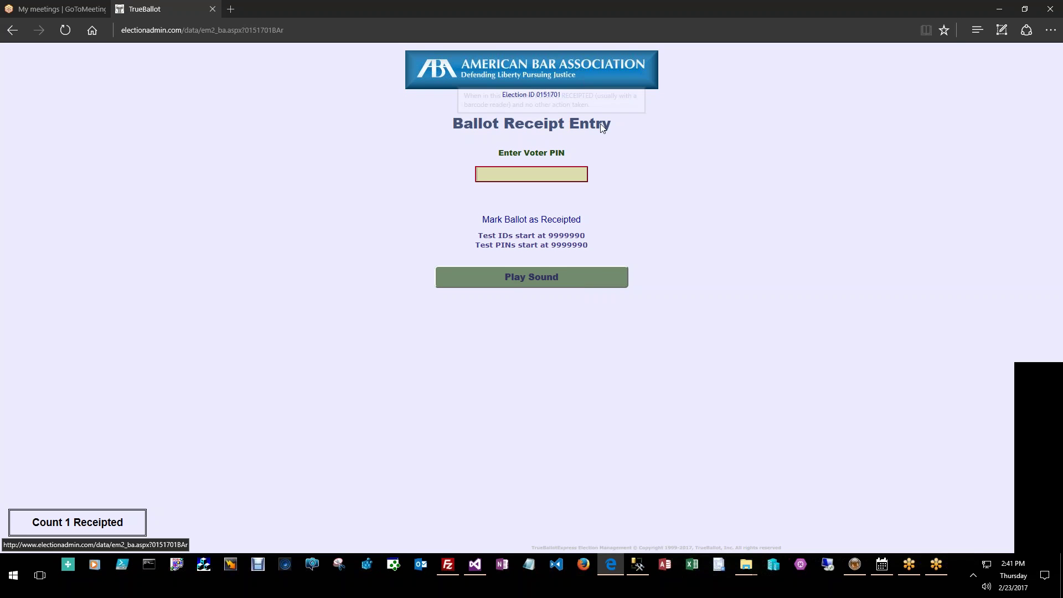
{"action": "left_click", "coordinate": [579, 174]}
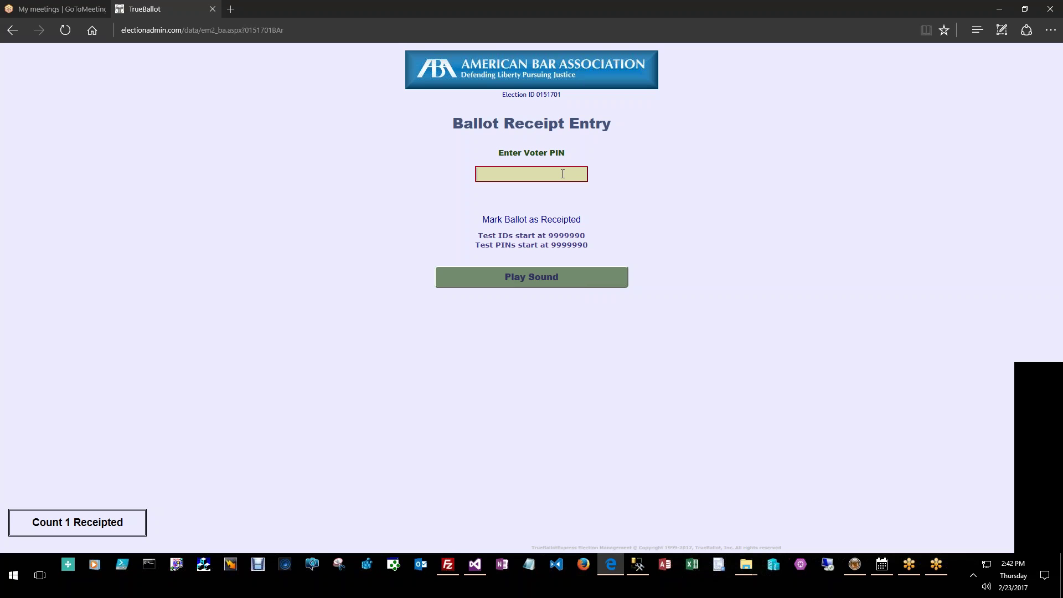
Cycle the title from Ballot Receipt Entry to Undeliverables Logging mode
{"action": "left_click", "coordinate": [553, 124]}
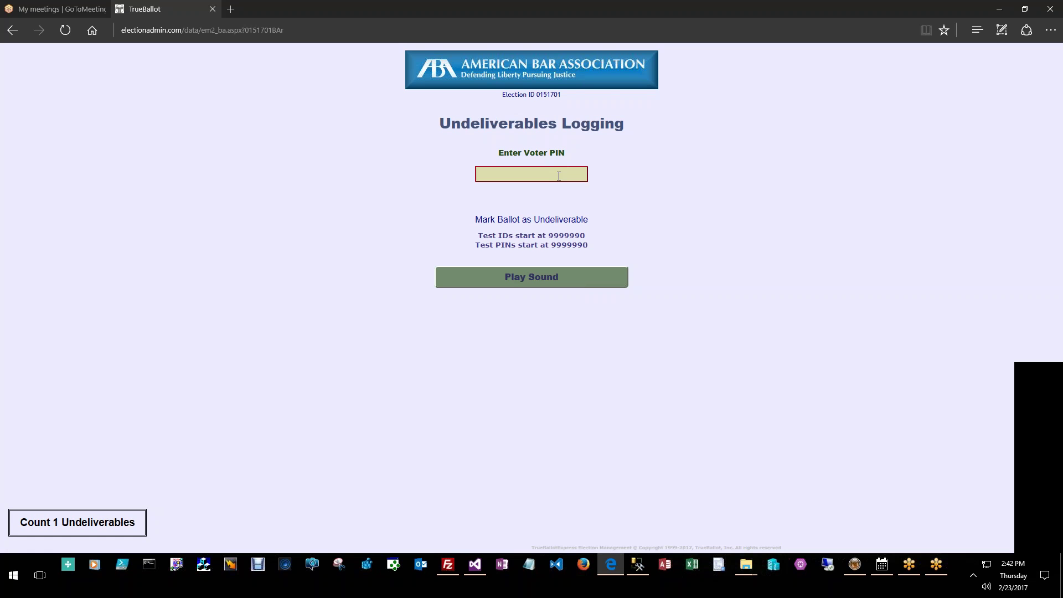
Cycle the title from Undeliverables Logging to Challenged Voter Entry, showing 0 Challenged
{"action": "left_click", "coordinate": [593, 131]}
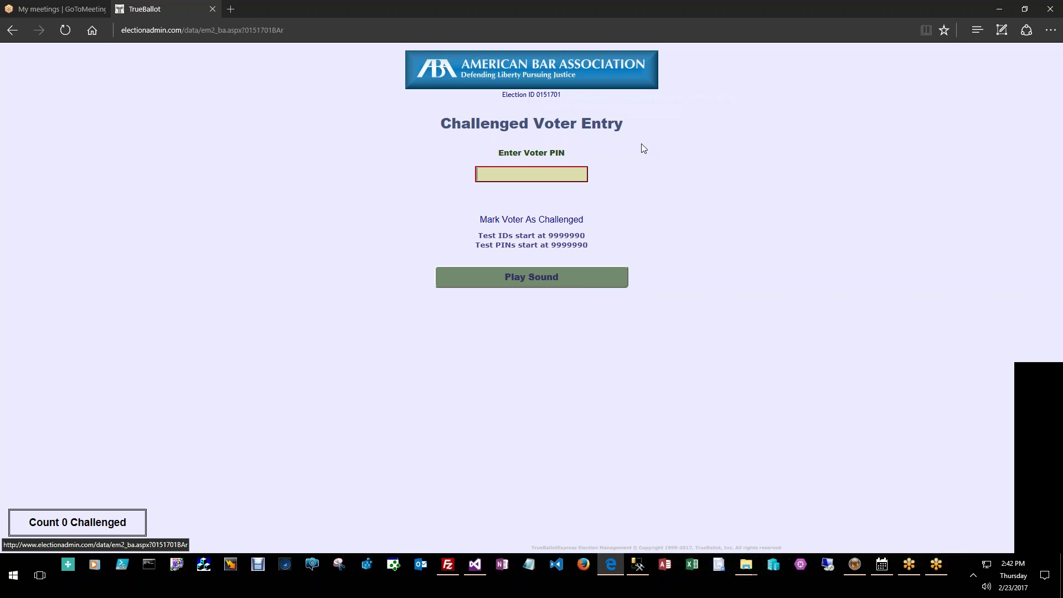
{"action": "mouse_move", "coordinate": [599, 128]}
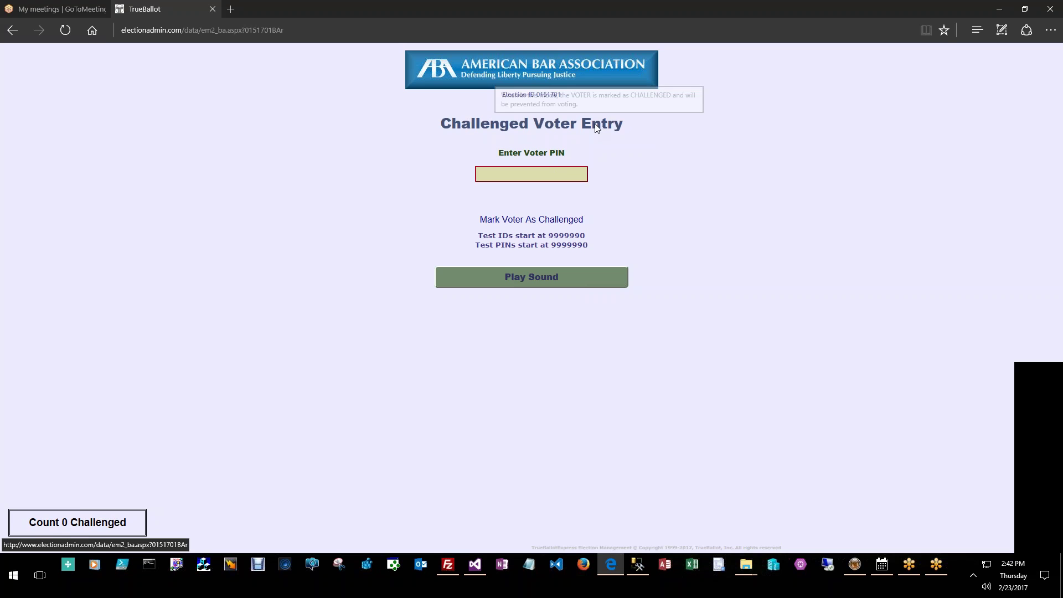
Cycle back to Ballot:On:Command TABLET mode and focus the Voter PIN field
{"action": "left_click", "coordinate": [596, 126]}
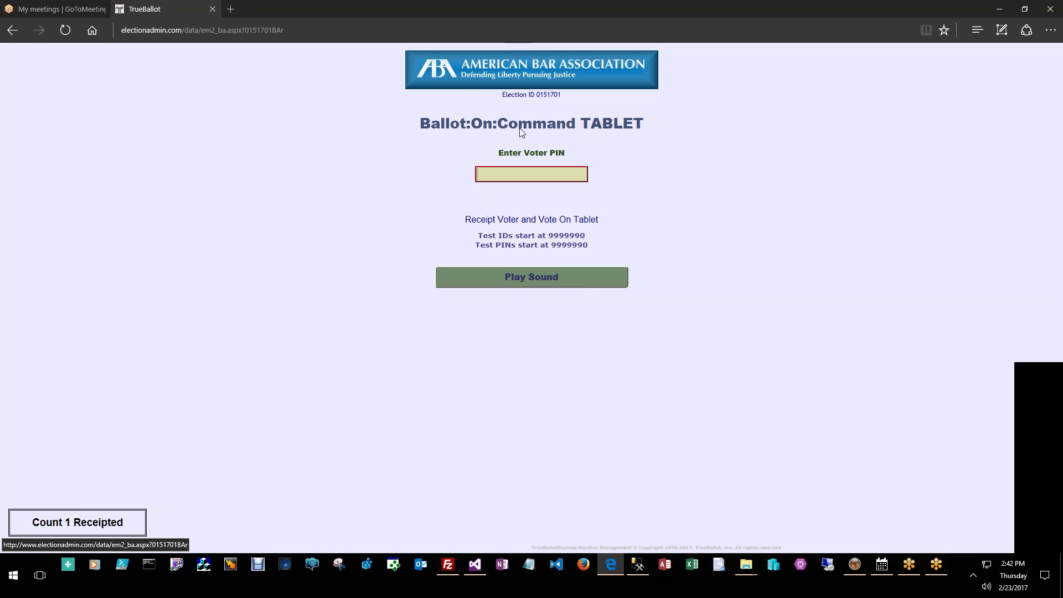
{"action": "mouse_move", "coordinate": [602, 135]}
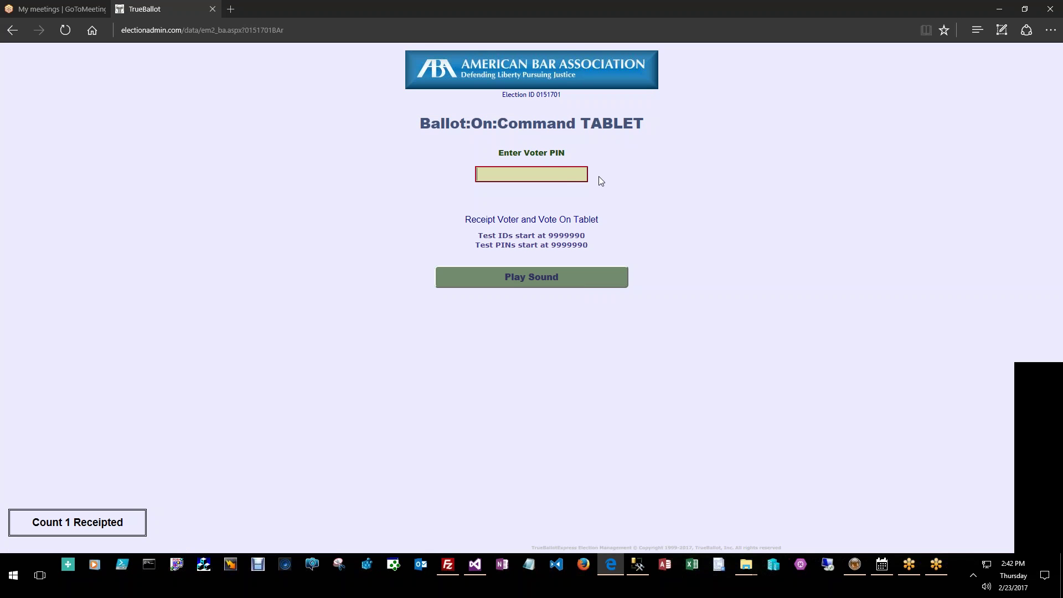
{"action": "left_click", "coordinate": [557, 172]}
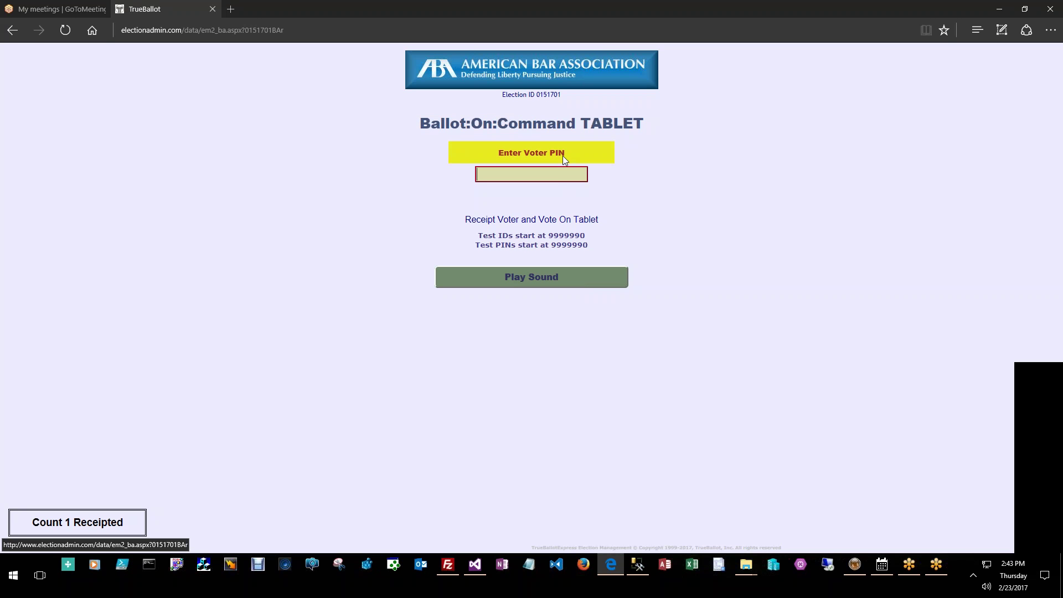
Toggle the lookup label through Enter Voter Name and Enter Voter ID, back to Enter Voter PIN
{"action": "left_click", "coordinate": [562, 155]}
{"action": "left_click", "coordinate": [564, 154]}
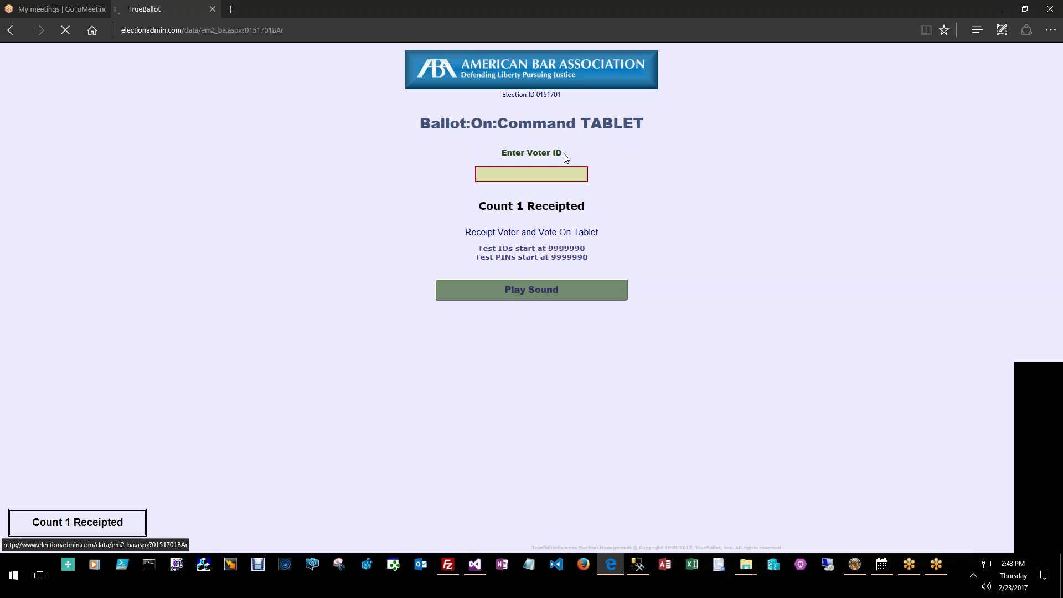
{"action": "left_click", "coordinate": [564, 154]}
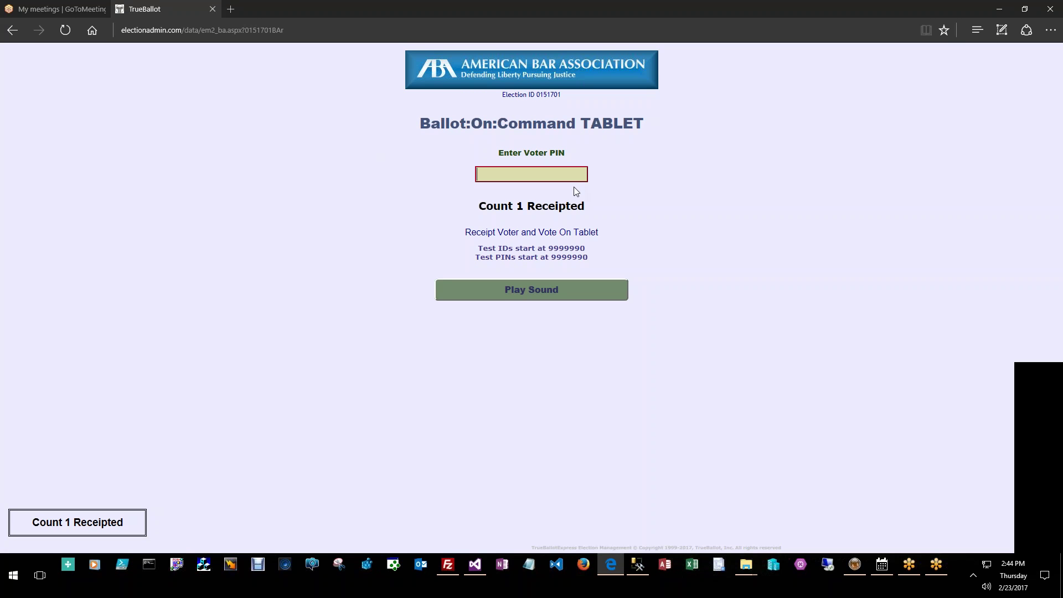
Cycle the title through PAPER, Ballot Receipt Entry, Undeliverables Logging and Challenged Voter Entry modes
{"action": "left_click", "coordinate": [566, 169]}
{"action": "left_click", "coordinate": [561, 123]}
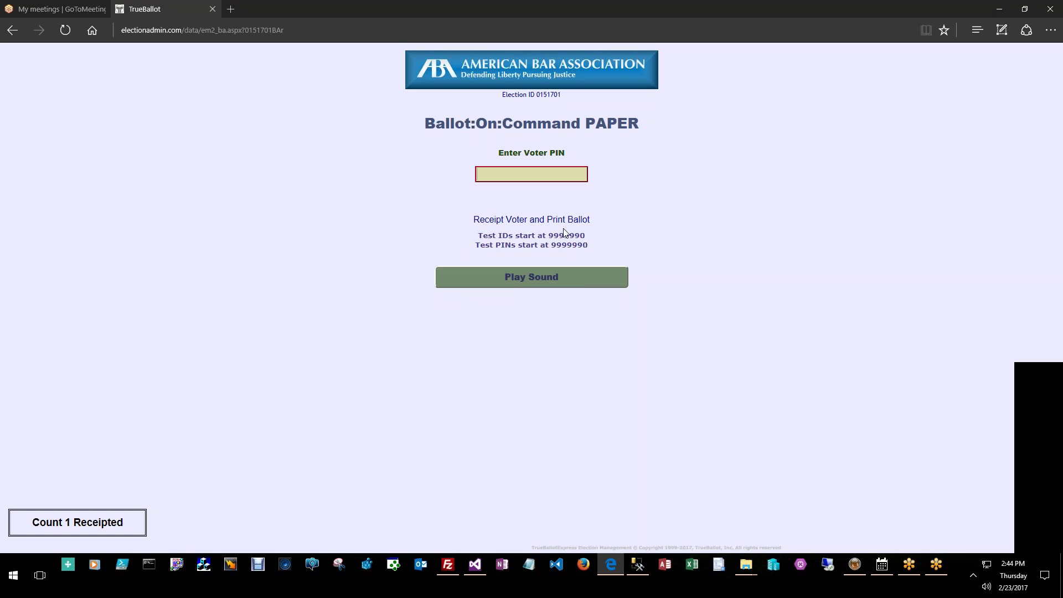
{"action": "left_click", "coordinate": [566, 125]}
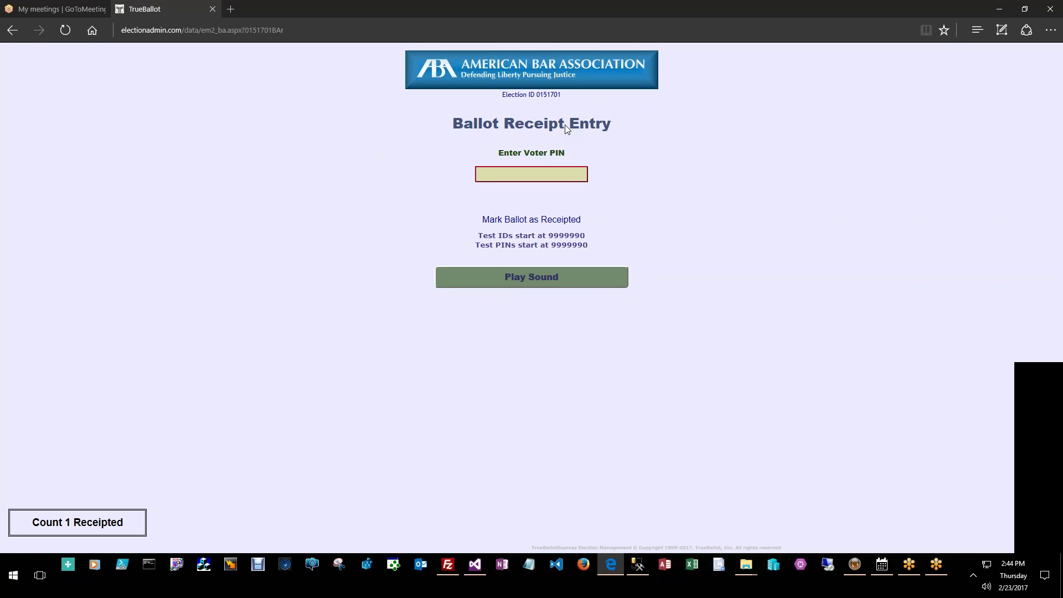
{"action": "left_click", "coordinate": [566, 126]}
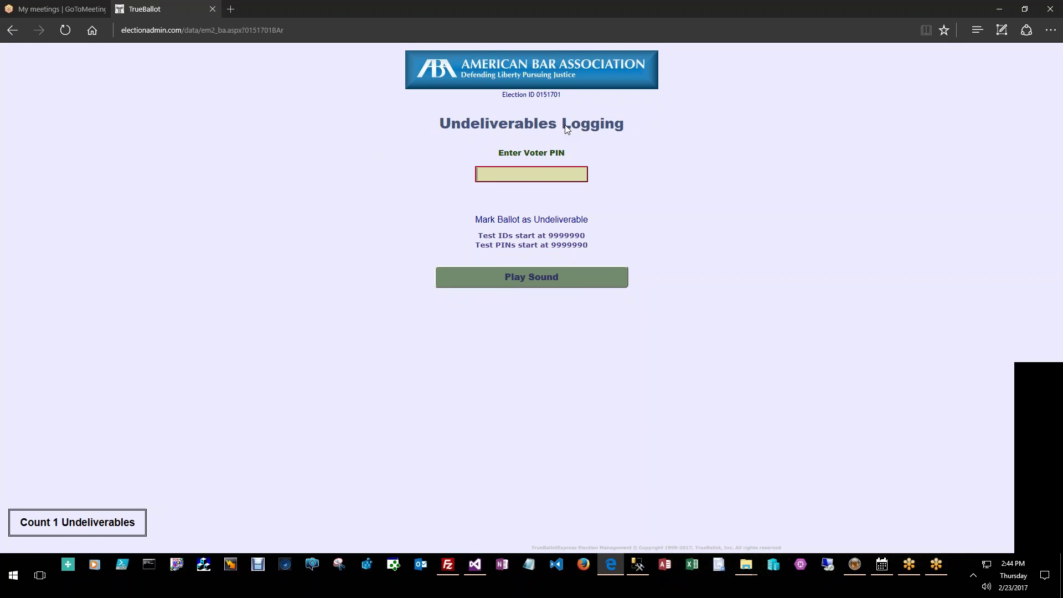
{"action": "left_click", "coordinate": [566, 126]}
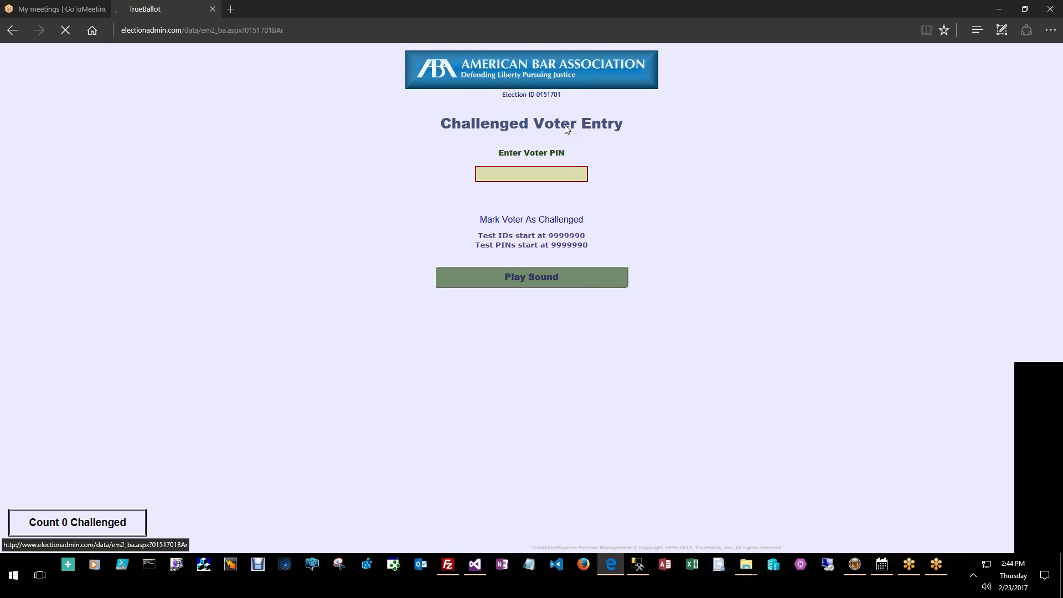
Return to TABLET voting mode and end the GoToMeeting screen share
{"action": "left_click", "coordinate": [568, 126]}
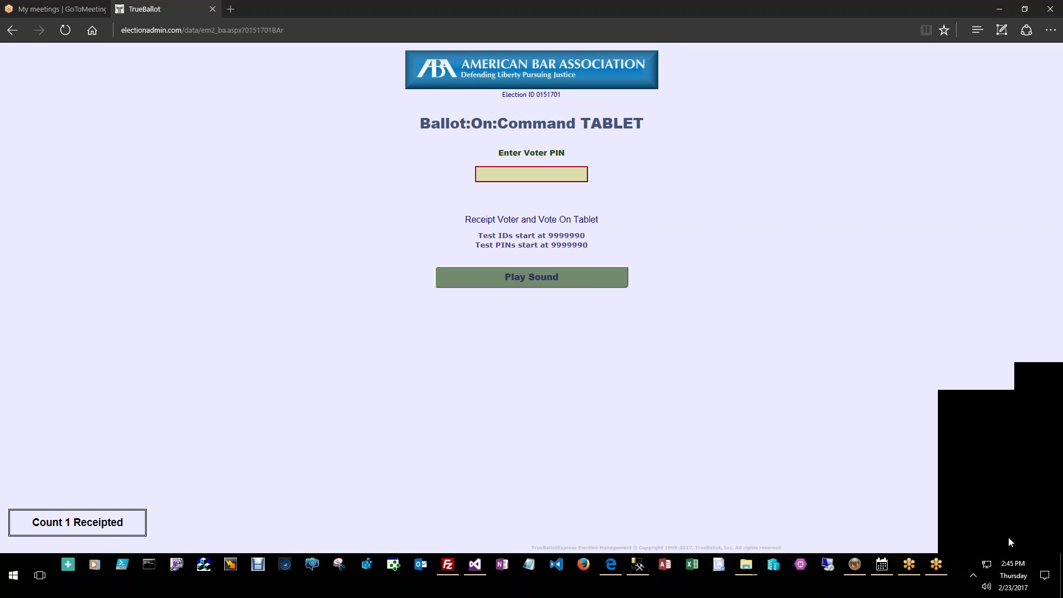
{"action": "left_click", "coordinate": [1003, 540]}
{"action": "left_click", "coordinate": [1004, 540]}
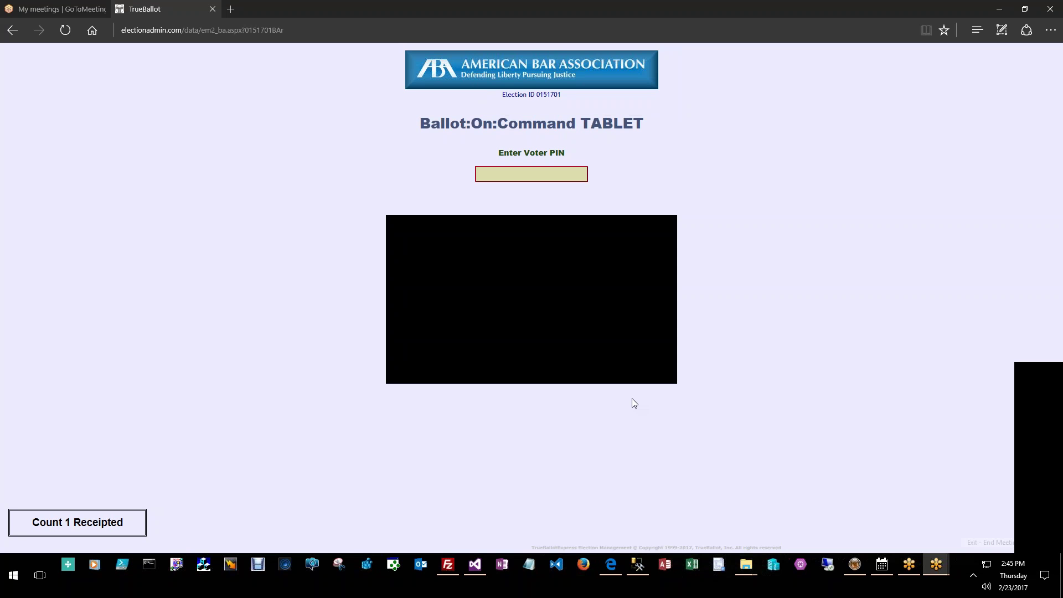